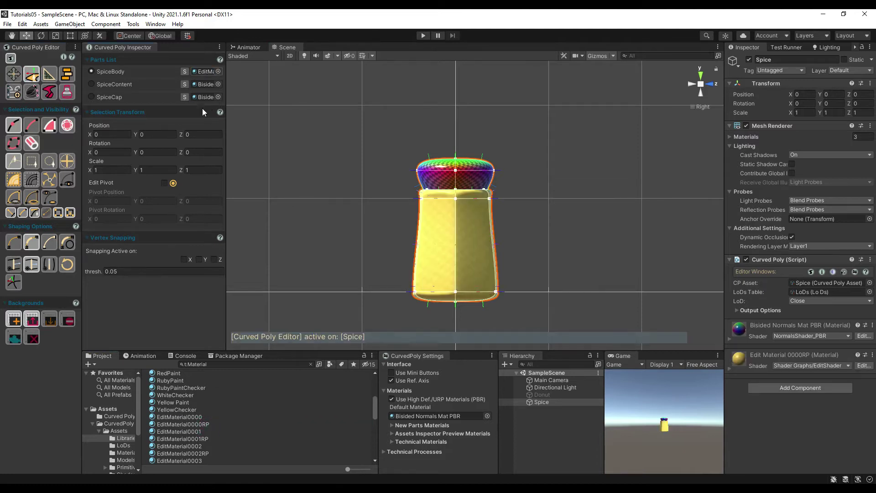
Assign the EditMaterial0001RP material to the SpiceCap part
left_click_drag(201, 439, 204, 97)
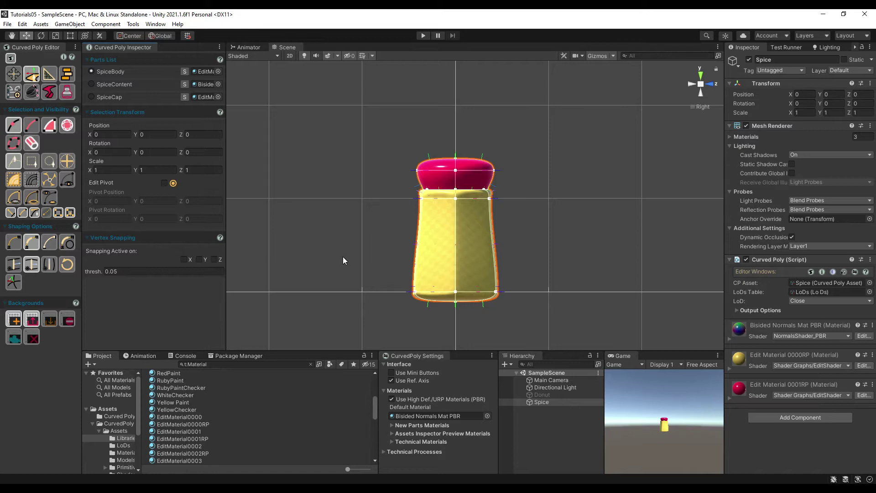
Select the top centre vertex of the cap and expand the selection to its neighbouring rim vertices
scroll(343, 257, "up", 2)
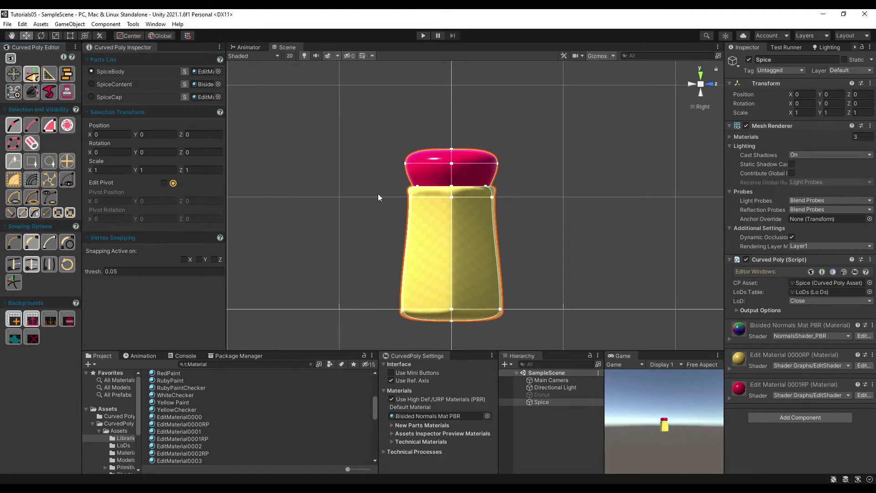
left_click(451, 149)
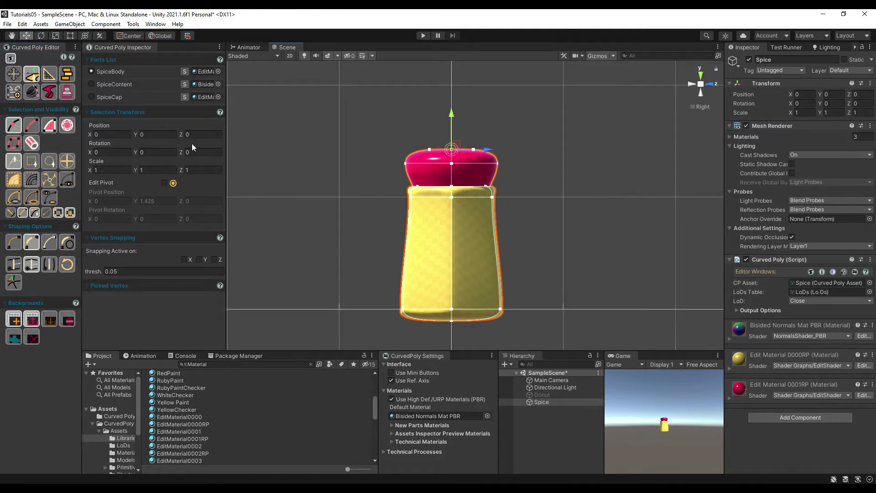
left_click(50, 184)
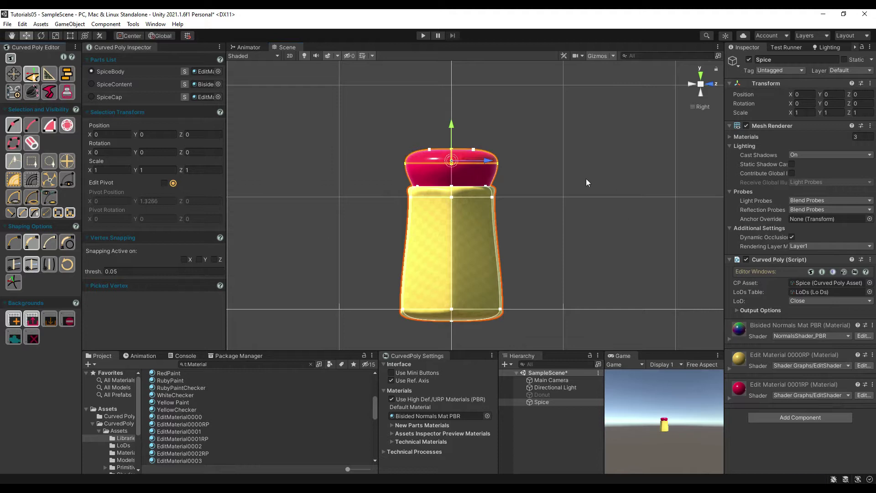
key("f")
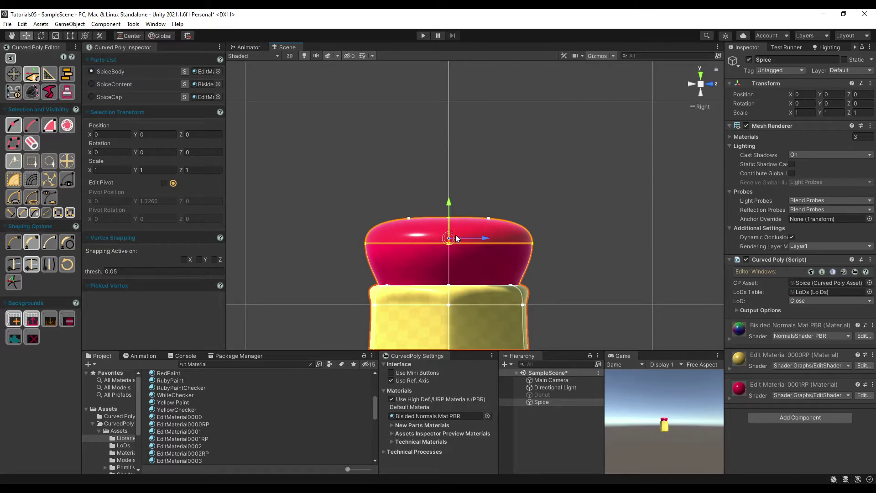
Try transforming the selected cap vertices, with position Y about 0.08, rotation X about 341.42 and a changed scale
left_click_drag(455, 234, 494, 166)
key("e")
key("r")
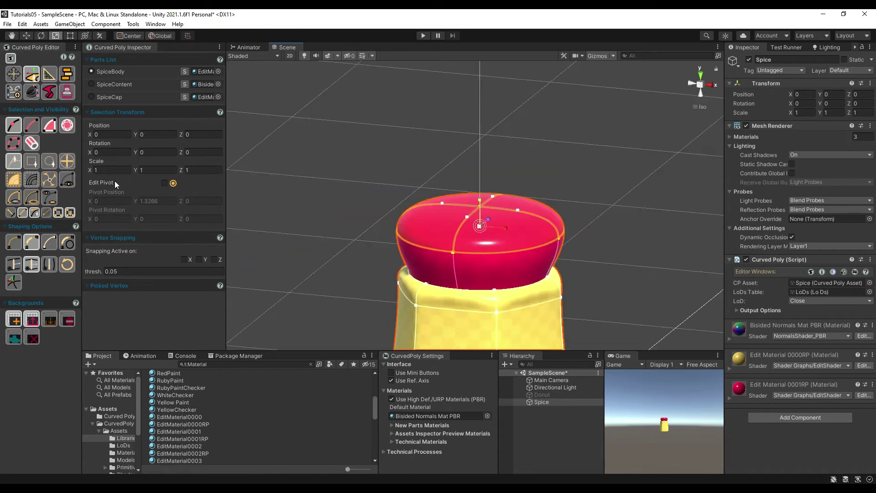
left_click_drag(136, 135, 154, 160)
left_click_drag(90, 153, 655, 149)
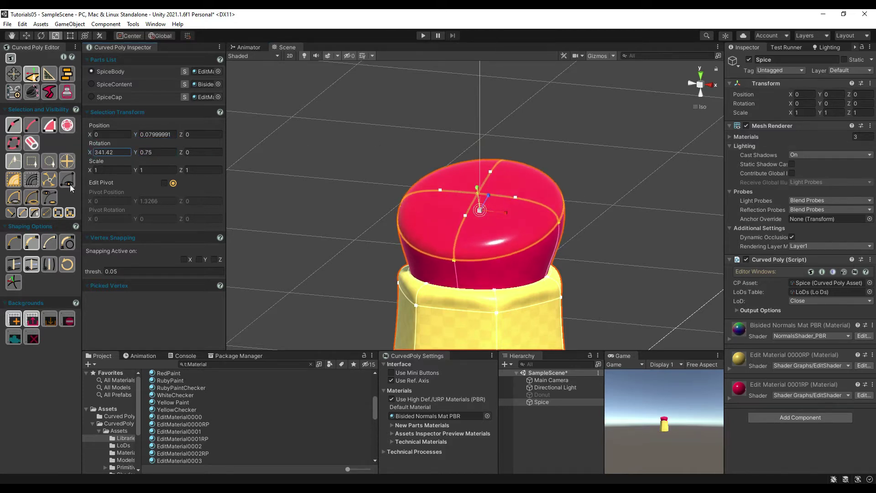
mouse_move(89, 168)
left_mouse_down()
mouse_move(109, 174)
mouse_move(101, 174)
left_mouse_up()
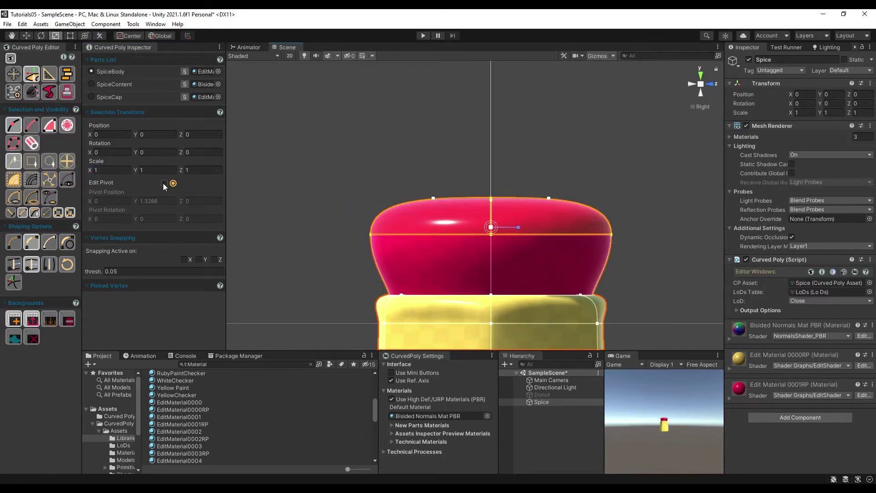
Move the selection's pivot to the cap's outer rim, at about Y 1.3032 and Z -0.4087, and finish pivot editing
left_click(164, 183)
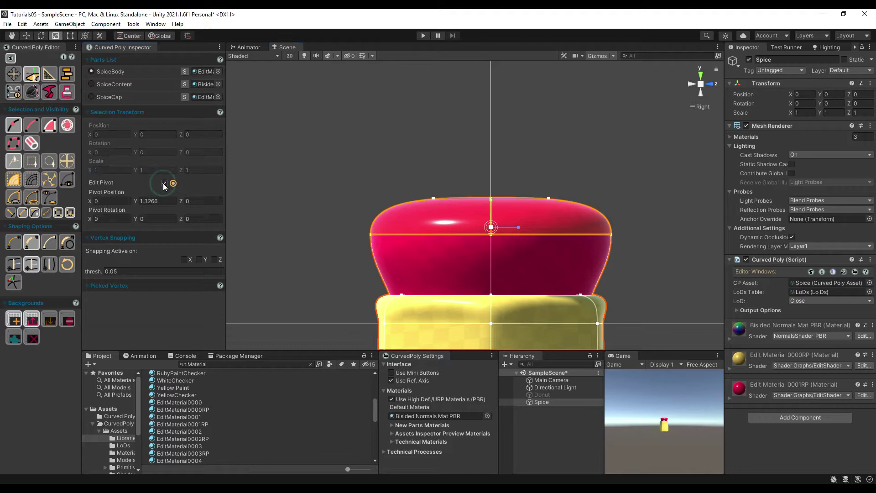
key("w")
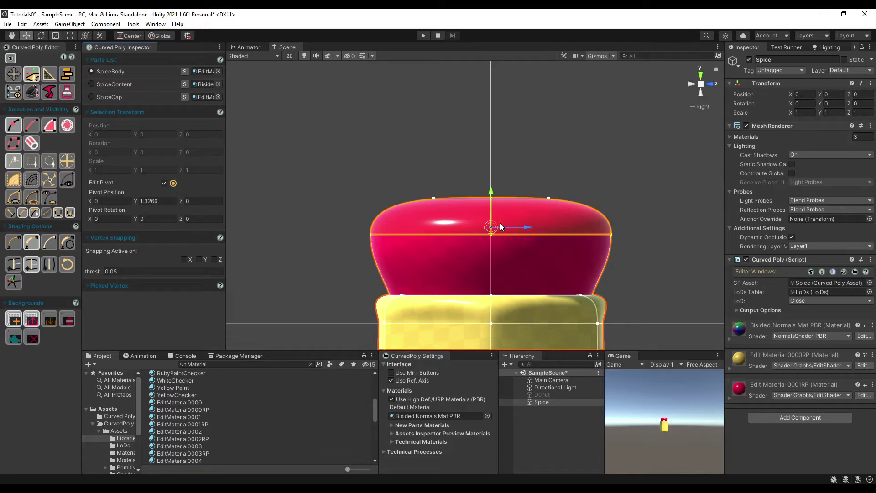
left_click_drag(498, 226, 377, 229)
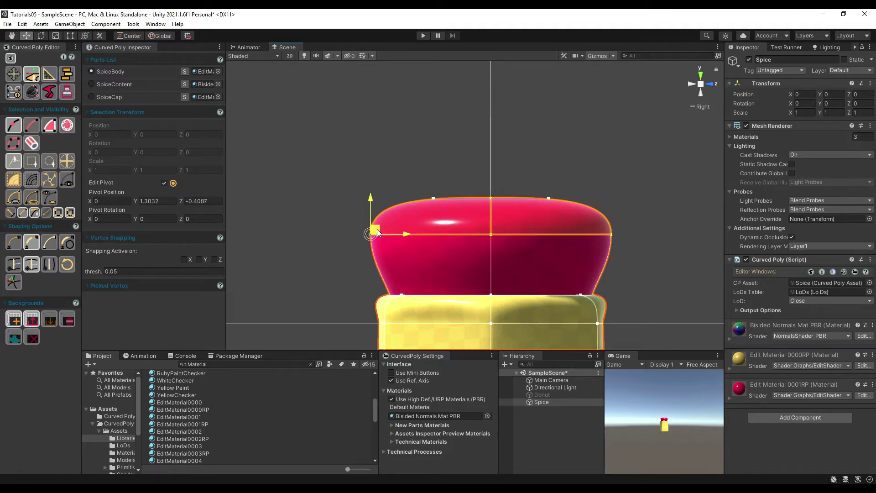
left_click(173, 183)
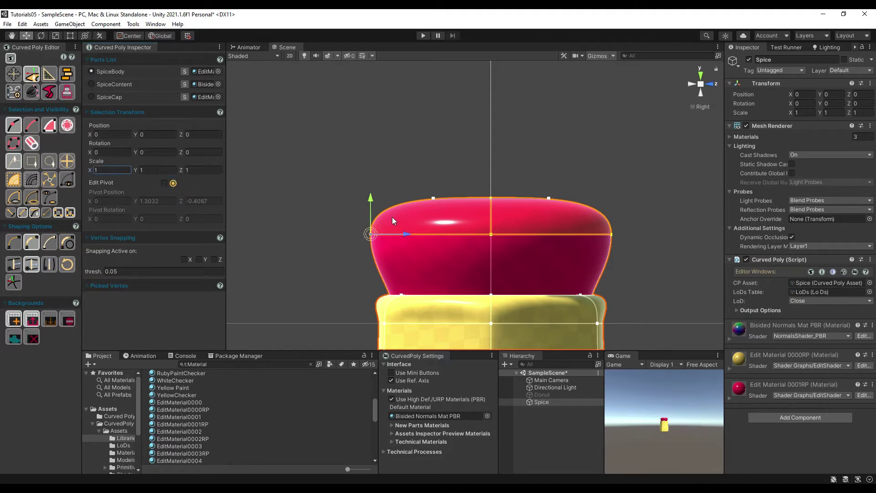
Try rotating the cap's top to about 337.91 on X and scaling Z to about 0.26 around the pivot, and undo both
key("e")
left_click_drag(401, 212, 408, 192)
key("r")
left_click_drag(397, 225, 376, 229)
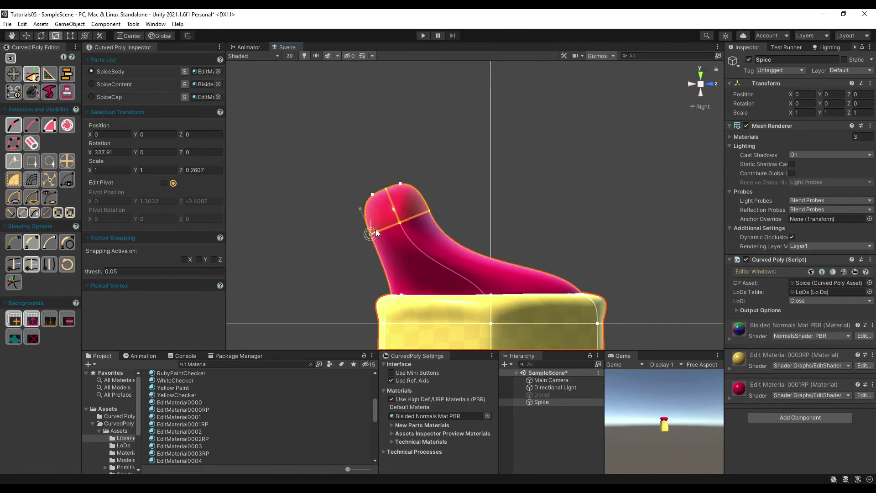
key("ctrl+z")
key("ctrl+z")
key("w")
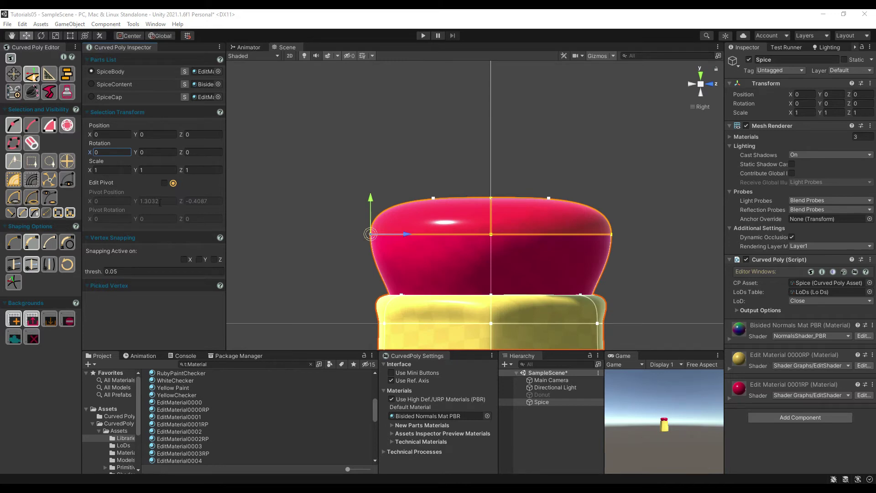
Set the selection's pivot position Z to 0 and its pivot rotation Y to 45
left_click(164, 183)
left_click(210, 203)
type("0")
left_click(154, 218)
type("45")
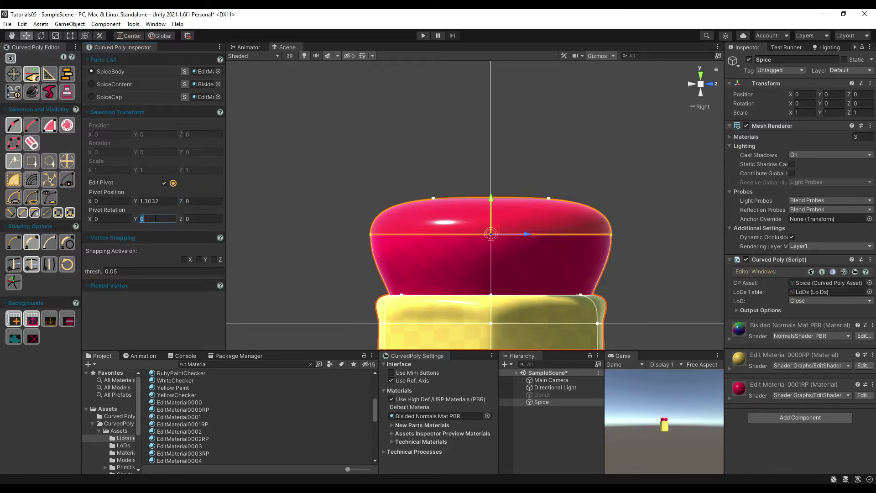
left_click(159, 151)
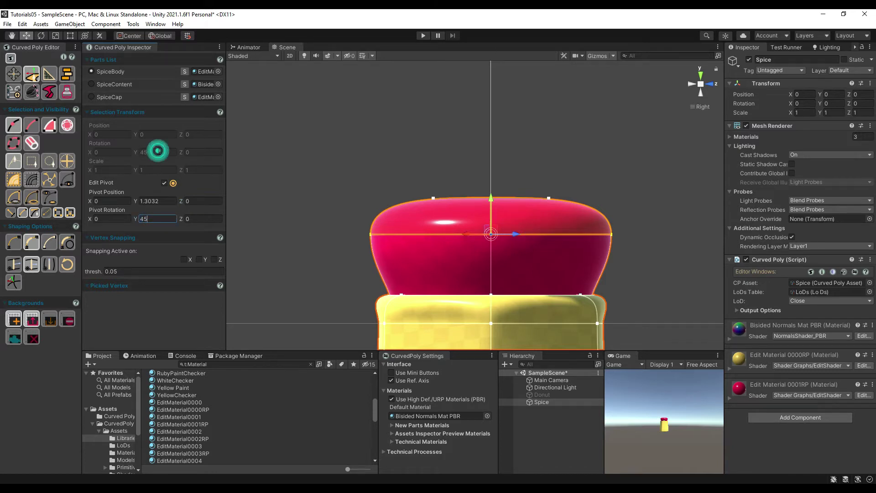
left_click_drag(473, 250, 452, 339, "alt")
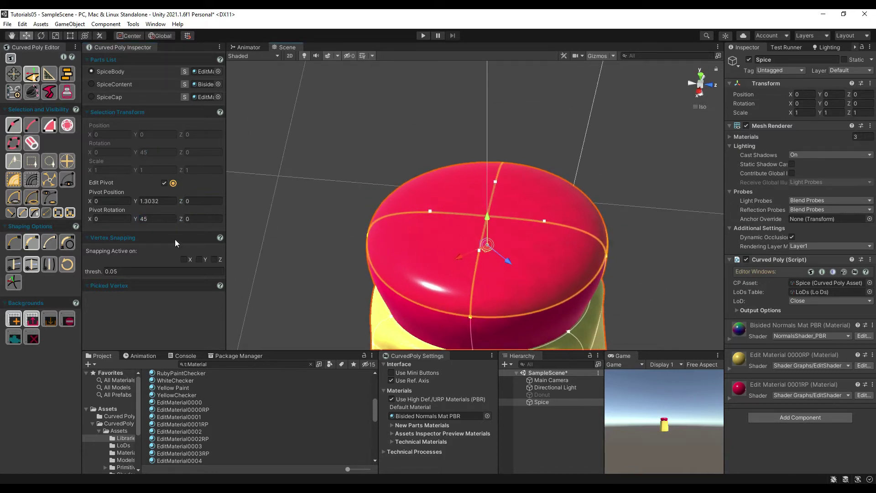
Finish pivot editing and try tilting the cap's top to about 338.82 on X and changing its X scale
left_click(162, 183)
left_click(91, 152)
left_click_drag(90, 153, 137, 123)
left_click_drag(606, 171, 639, 176)
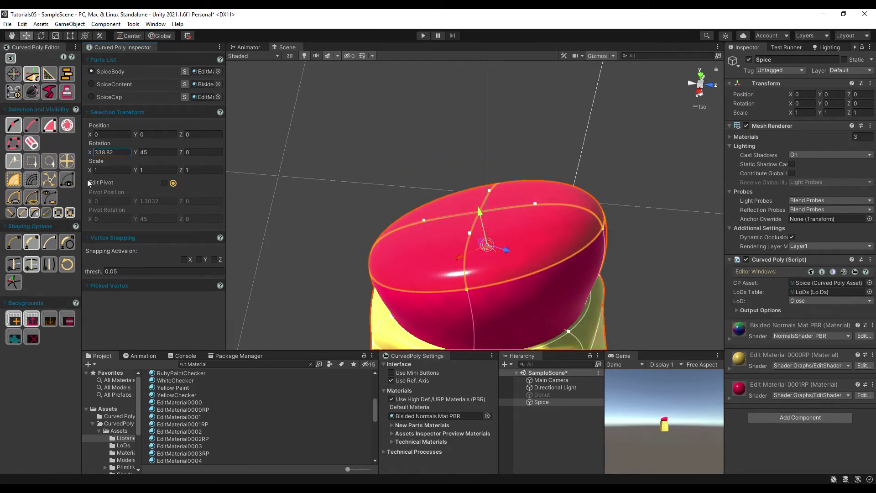
mouse_move(92, 170)
left_mouse_down()
mouse_move(83, 175)
mouse_move(91, 175)
left_mouse_up()
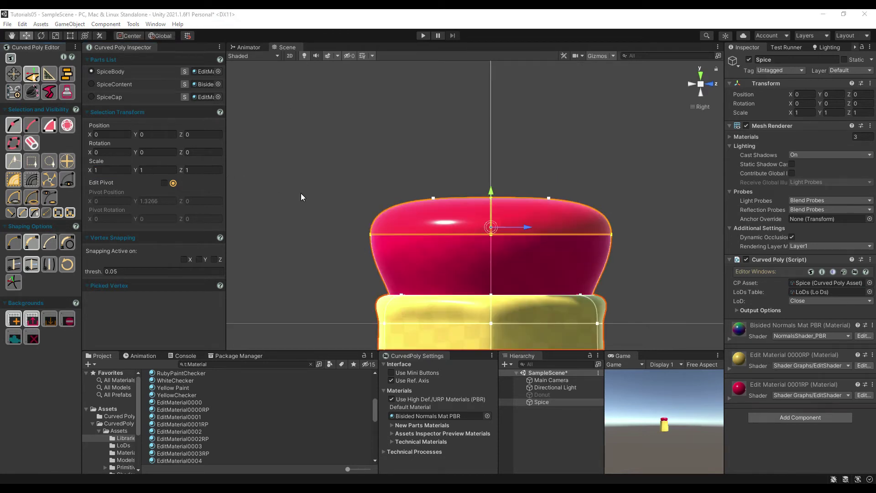
Select the curved edge at the cap's upper rim and move its pivot to the outer end, about Y 1.3013, Z -0.4086
left_click(31, 125)
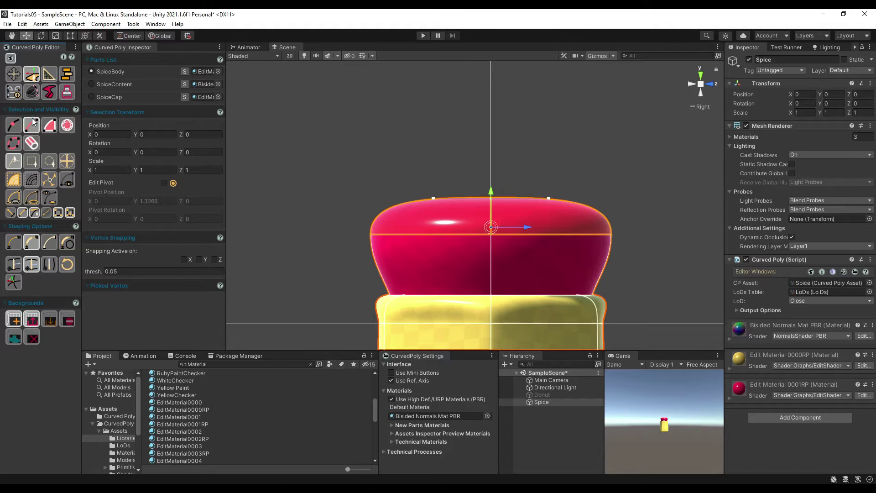
left_click(413, 201)
left_click(163, 183)
left_click_drag(436, 215, 378, 228)
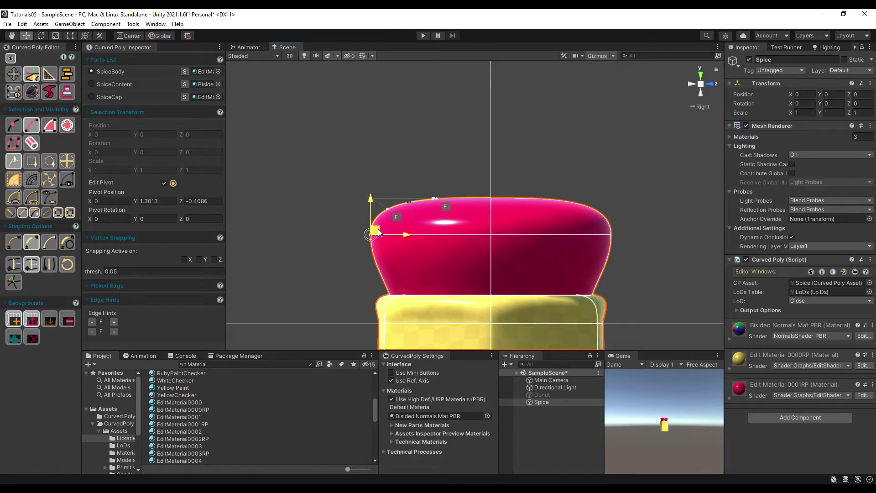
Move the selected cap edge by about 0.067 in Y and 0.03 in Z, and enable vertex snapping on X
left_click(165, 183)
left_click_drag(376, 229, 385, 209)
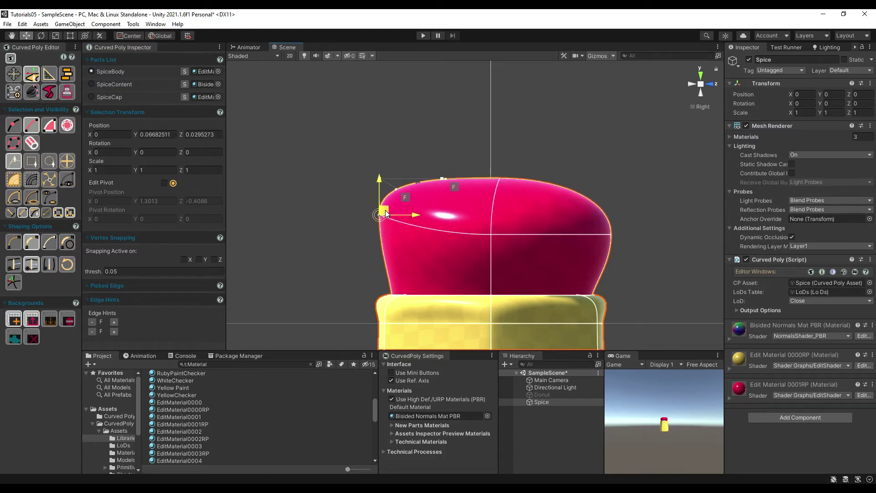
left_click(184, 259)
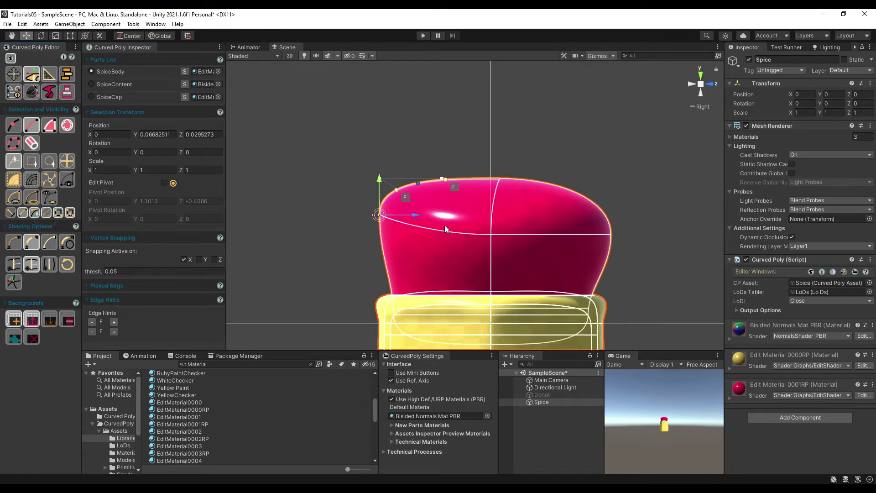
mouse_move(406, 177)
left_mouse_down()
mouse_move(297, 170)
mouse_move(528, 179)
mouse_move(378, 185)
mouse_move(438, 182)
mouse_move(398, 182)
mouse_move(307, 203)
mouse_move(396, 181)
mouse_move(360, 195)
mouse_move(441, 204)
mouse_move(389, 177)
left_mouse_up()
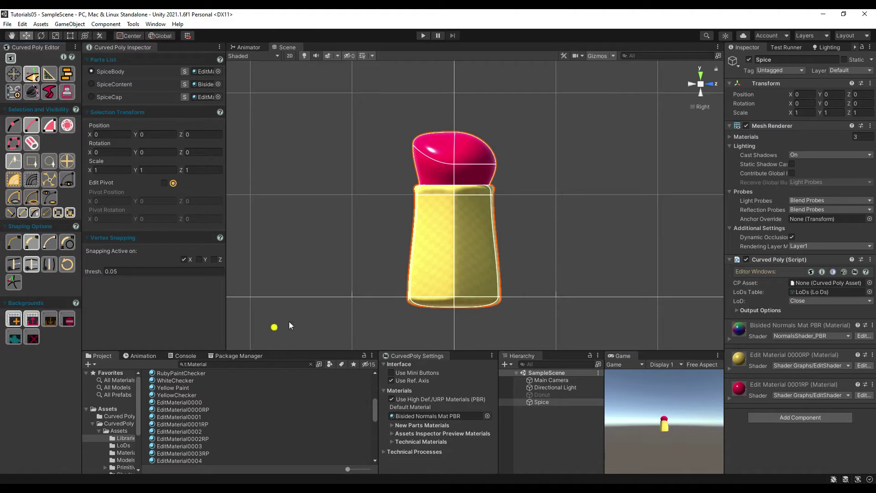
Add a background grid framing the spice bottle, about 2.14 wide and 2.12 high
left_click(343, 319)
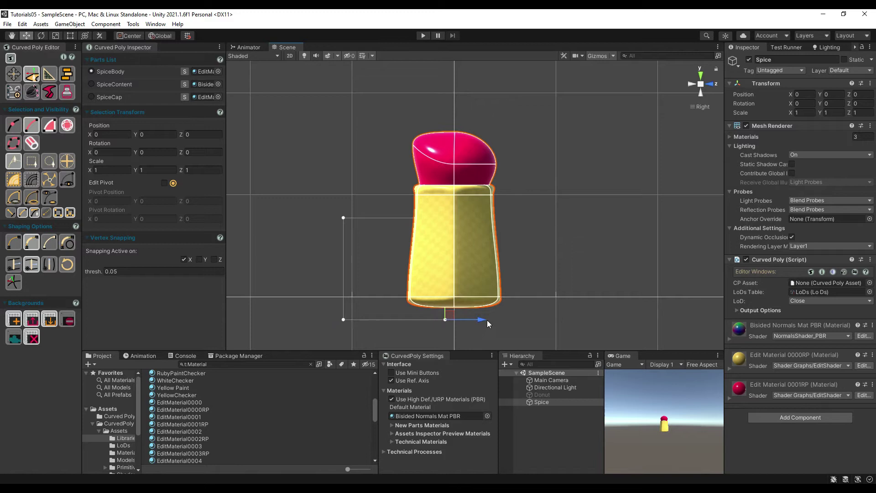
left_click(486, 319)
left_click_drag(525, 320, 598, 329)
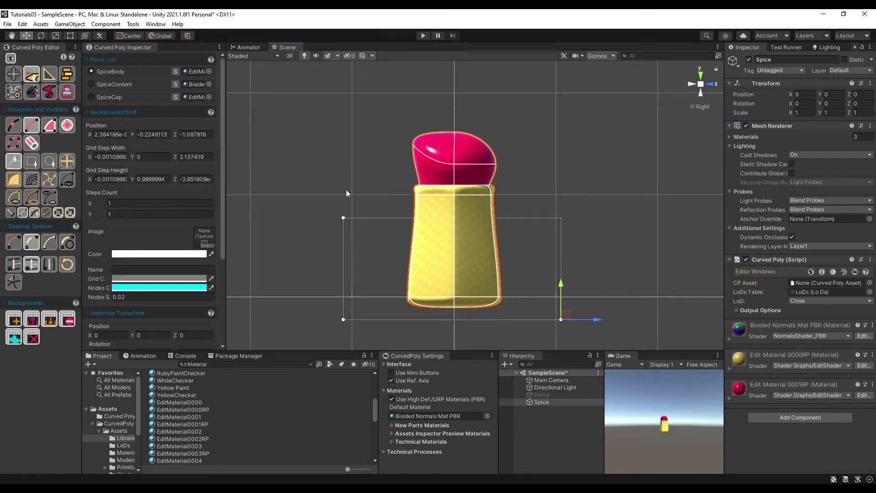
left_click(343, 217)
left_click_drag(342, 184, 333, 70)
Set the background grid's position to X 0.6, Z -1.18 and its steps count to 14 by 17
left_click_drag(177, 134, 179, 134)
left_click(115, 204)
type("18")
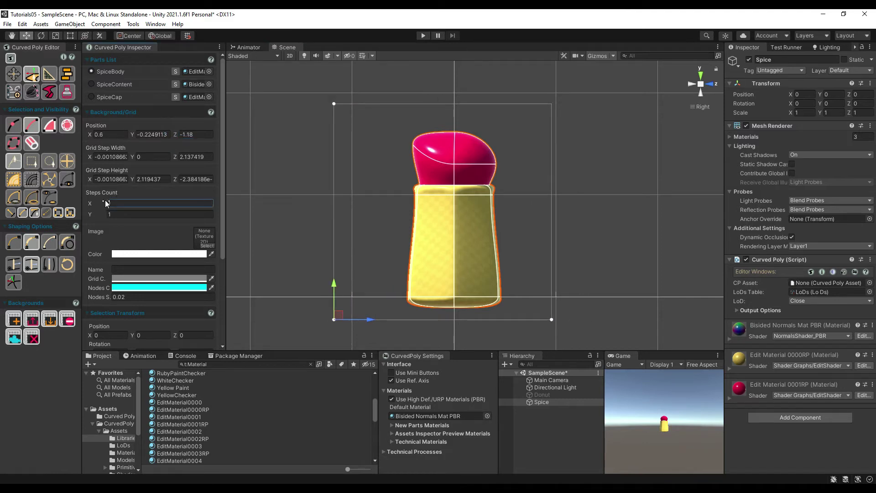
key("BackSpace")
type("4")
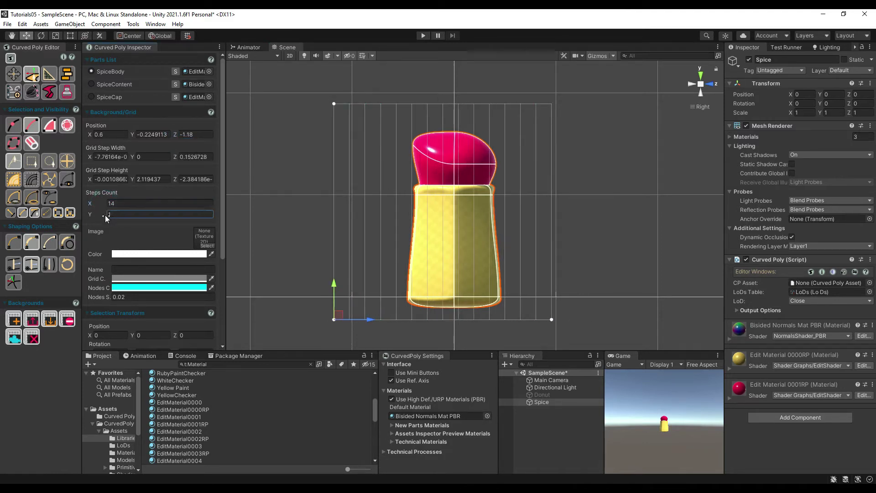
mouse_move(96, 215)
left_mouse_down()
mouse_move(111, 216)
mouse_move(101, 218)
left_mouse_up()
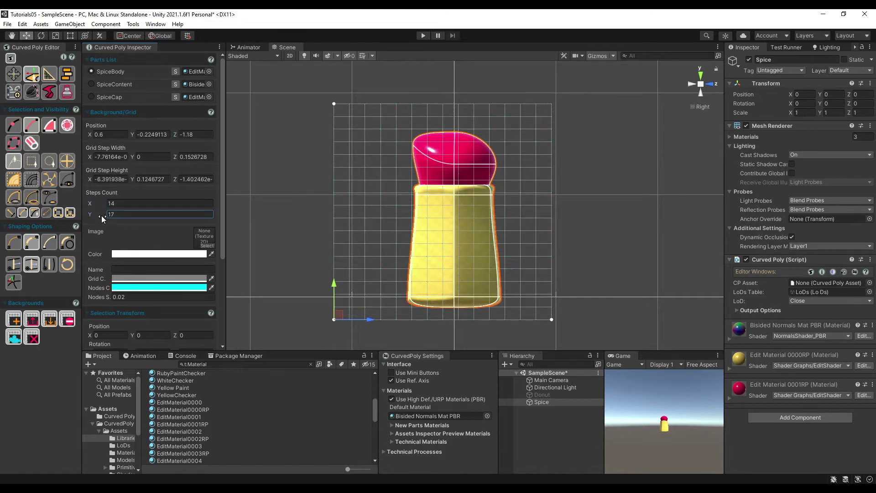
Assign the grey-and-white checker image to the background grid and position it behind the bottle at about X -2.157
left_click(207, 245)
scroll(306, 292, "down", 3)
double_click(307, 292)
left_click_drag(283, 322, 570, 206, "alt")
left_click(689, 89)
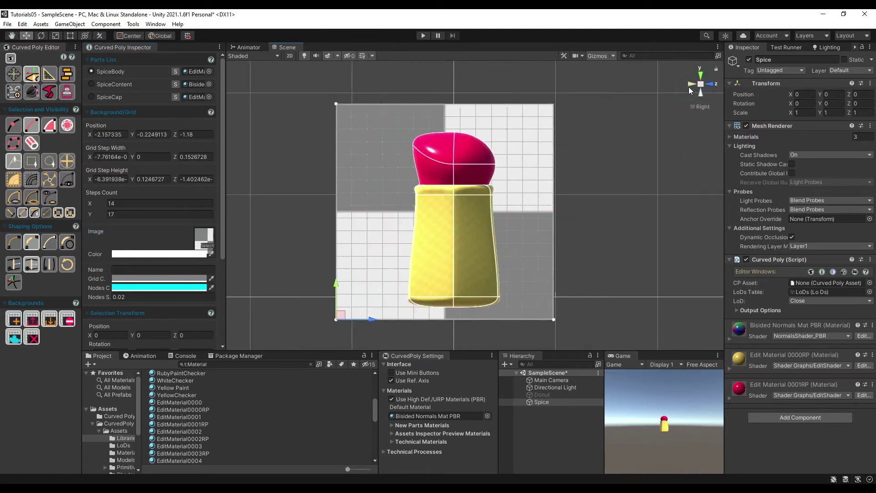
Move the cap's upper vertices by about 0.031 in Y and -0.087 in Z, and turn off vertex snapping on X
left_click(46, 212)
left_click(14, 125)
left_click_drag(458, 134, 443, 155)
left_click(183, 259)
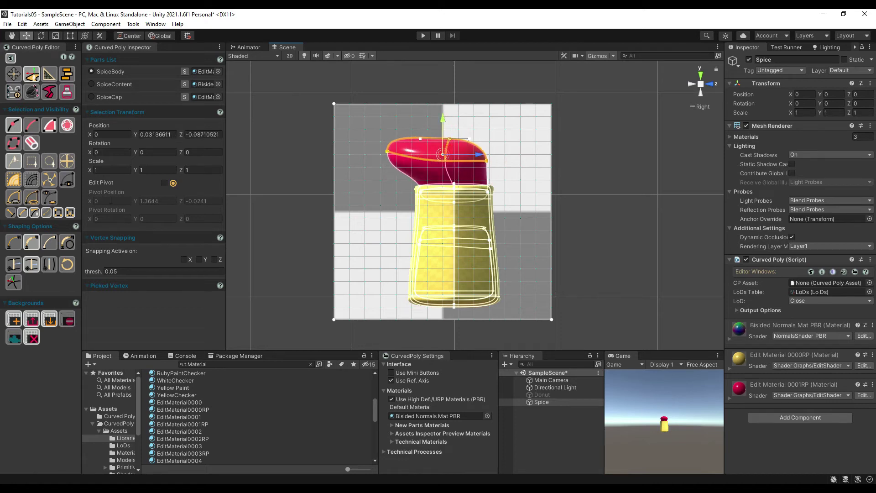
Hide the background grid and show it again
left_click(59, 213)
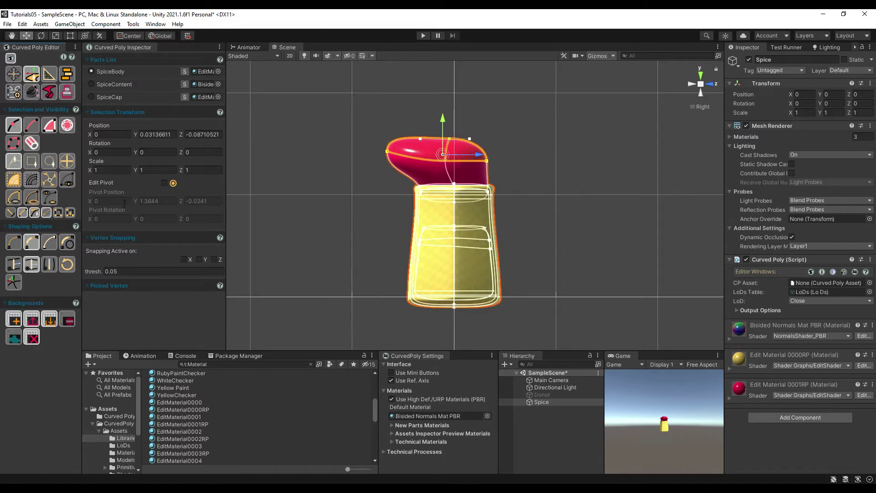
left_click(60, 212)
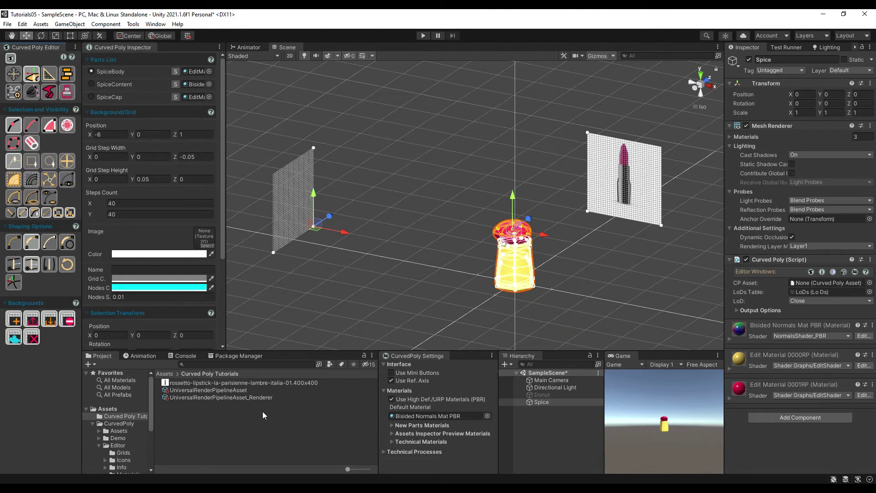
Save the current background grids, including the lipstick reference, as a backgrounds set asset
left_click(49, 319)
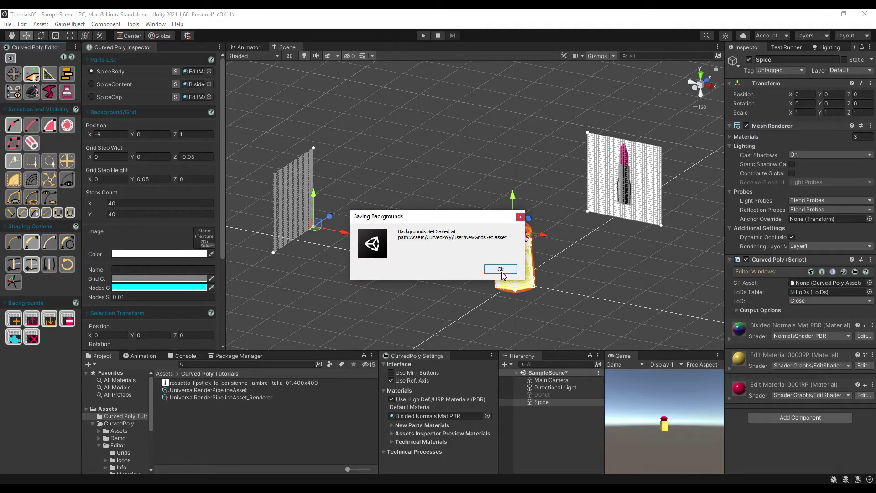
left_click(501, 269)
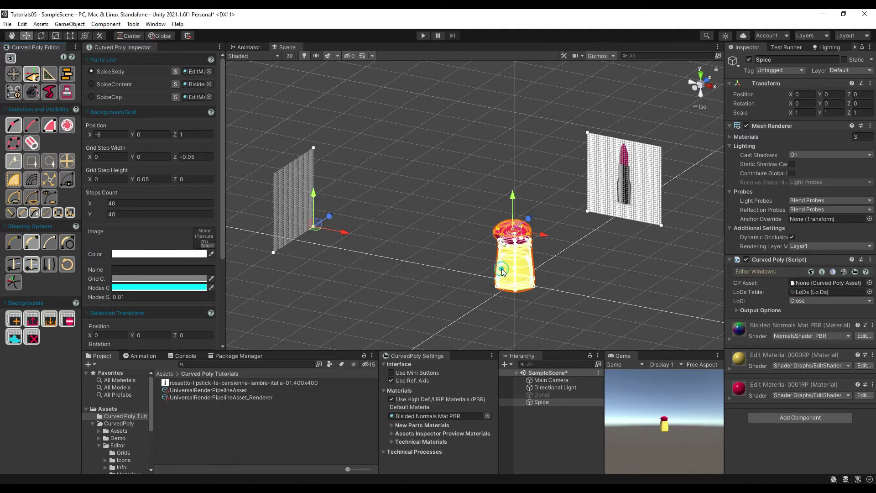
Select the saved NewGridsSet asset and widen the inspector to examine its two grid elements and their properties
left_click(186, 404)
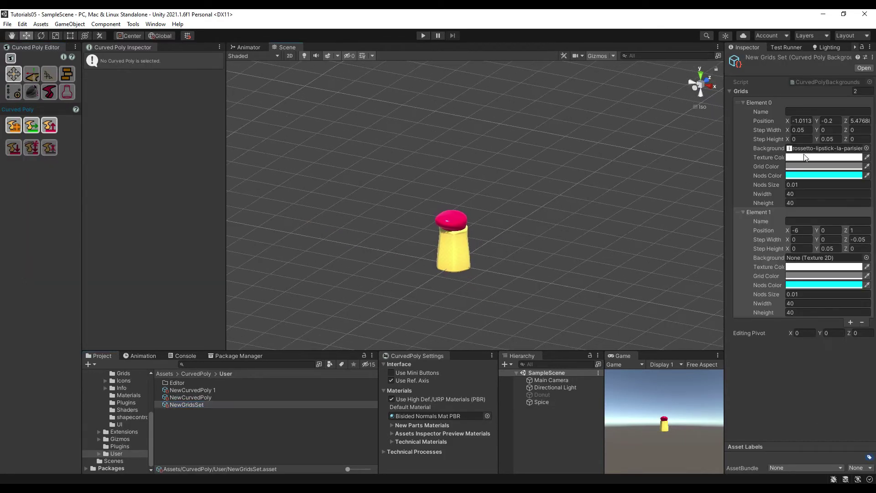
left_click_drag(724, 164, 697, 164)
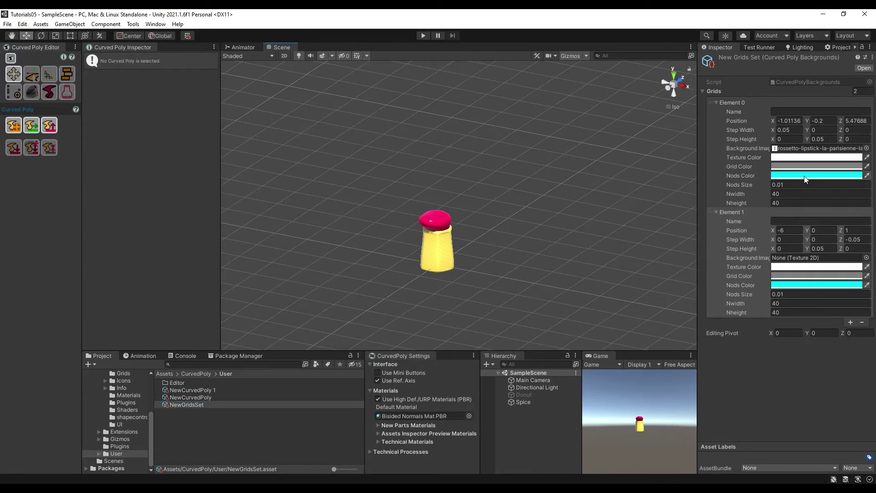
left_click(804, 176)
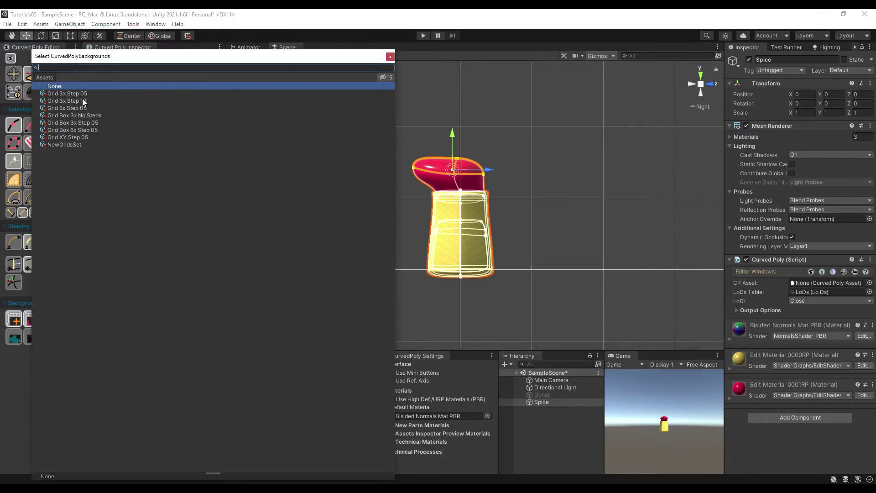
Load the Grid 3x Step 05 backgrounds set and check its grids from the front, back and perspective views
double_click(73, 93)
left_click_drag(503, 248, 637, 170, "alt")
left_click(703, 84)
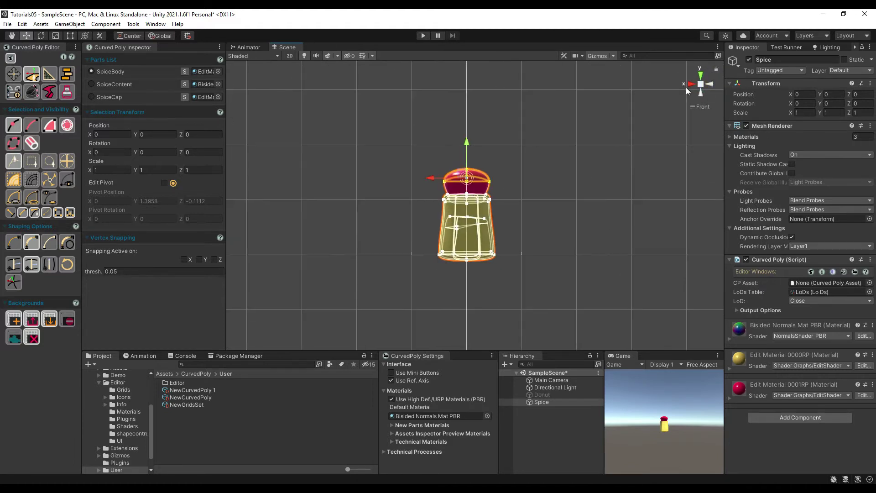
left_click(692, 83)
left_click(693, 82)
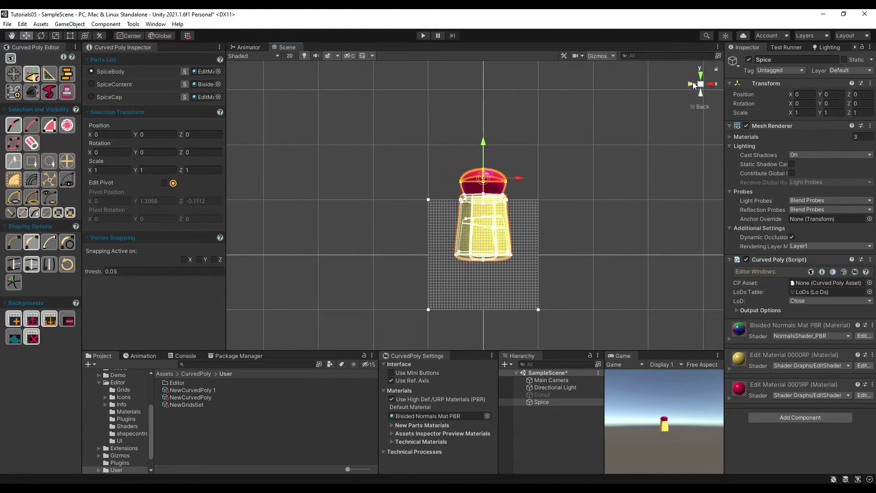
left_click_drag(501, 150, 252, 233, "alt")
Clear the current background grids and load a set with four grids surrounding the spice bottle
left_click(67, 320)
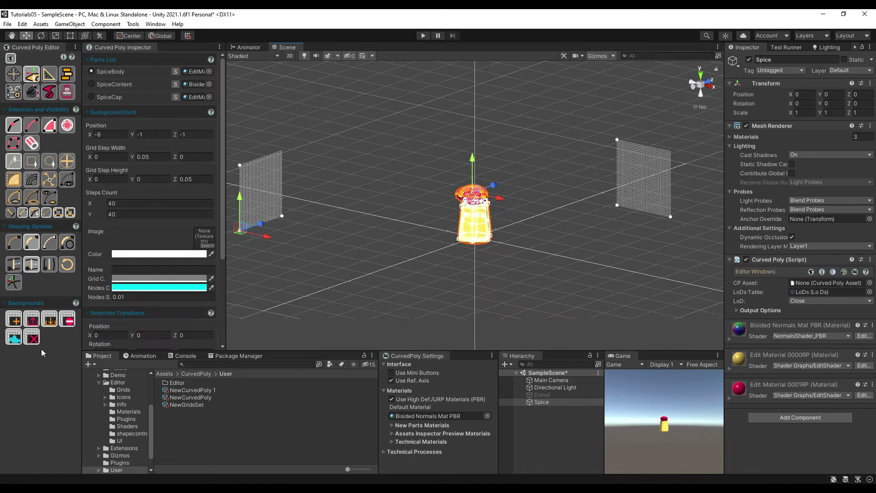
left_click(32, 338)
left_click(33, 338)
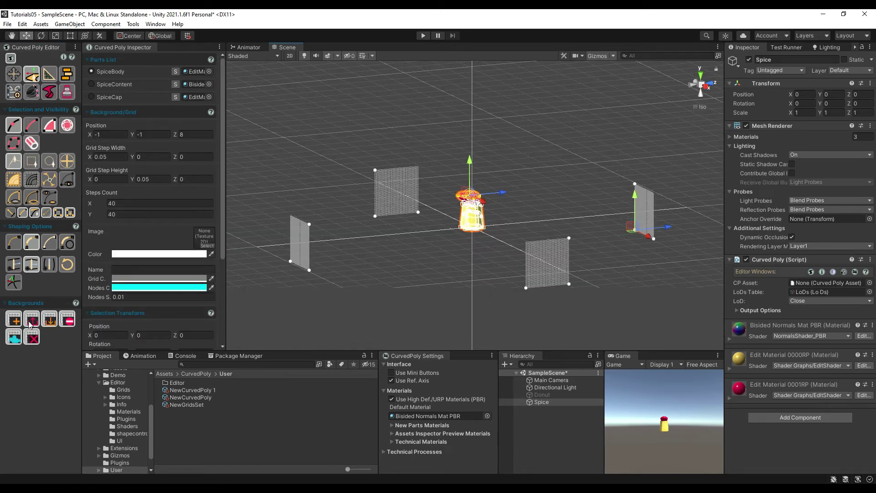
left_click(15, 337)
Frame the bottle cap and pick its front rim, the bottle body and cap top vertices to examine their normals
key("f")
scroll(540, 226, "down", 6)
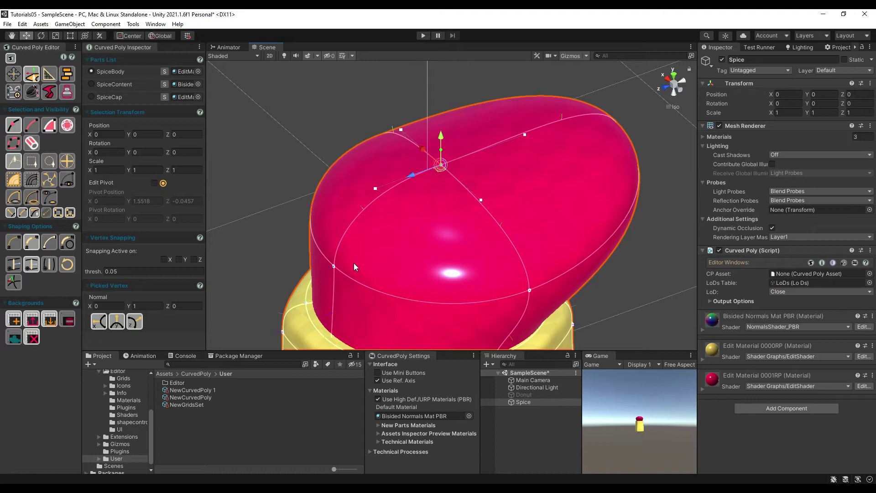
left_click(334, 266)
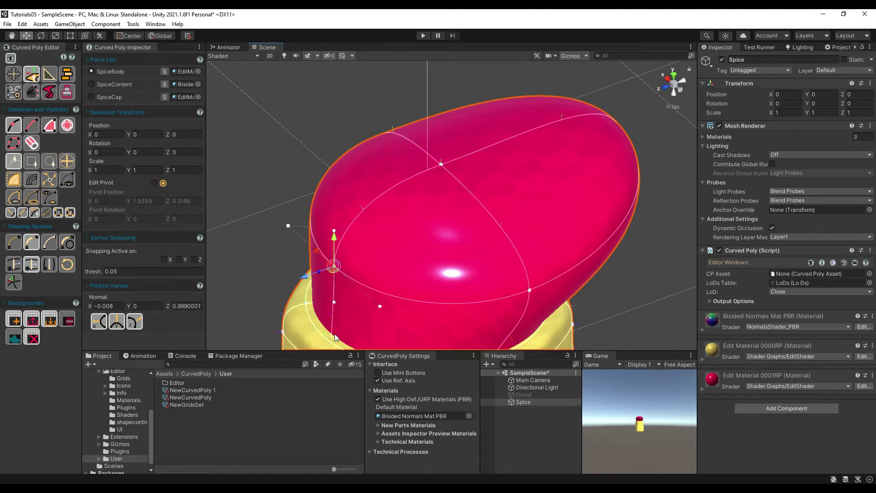
left_click(283, 332)
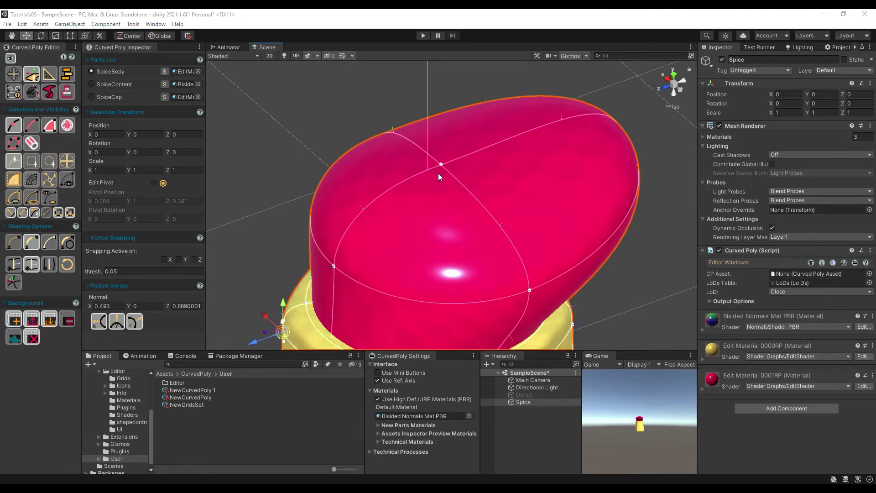
left_click(441, 166)
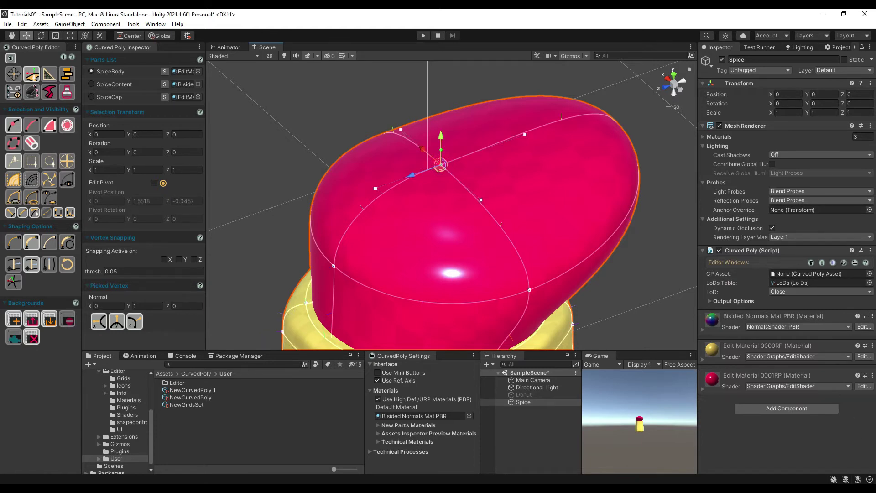
Pick the front handle of the cap's top vertex and switch the selection to its vertex, then to its edge
left_click(376, 188)
scroll(164, 187, "down", 3)
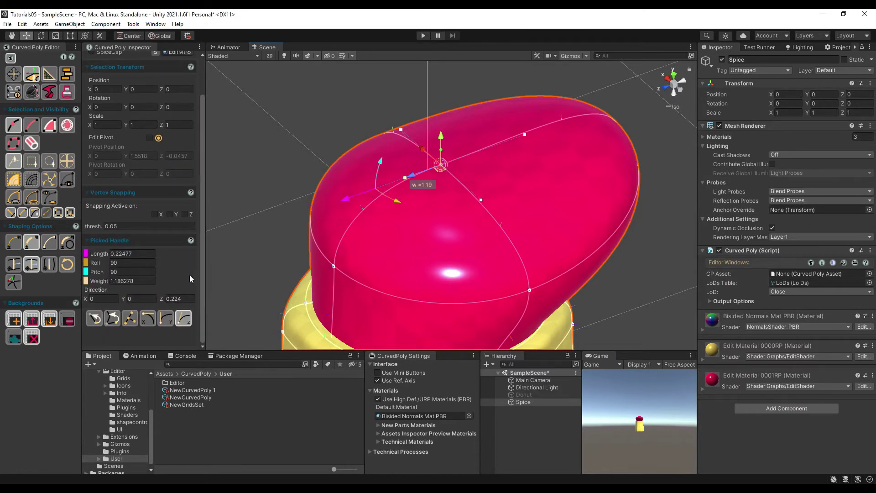
left_click(94, 320)
left_click(376, 189)
left_click(112, 319)
Pick the upper handle of the cap's front rim vertex, switch to its vertex, and pick the handle again
left_click(334, 230)
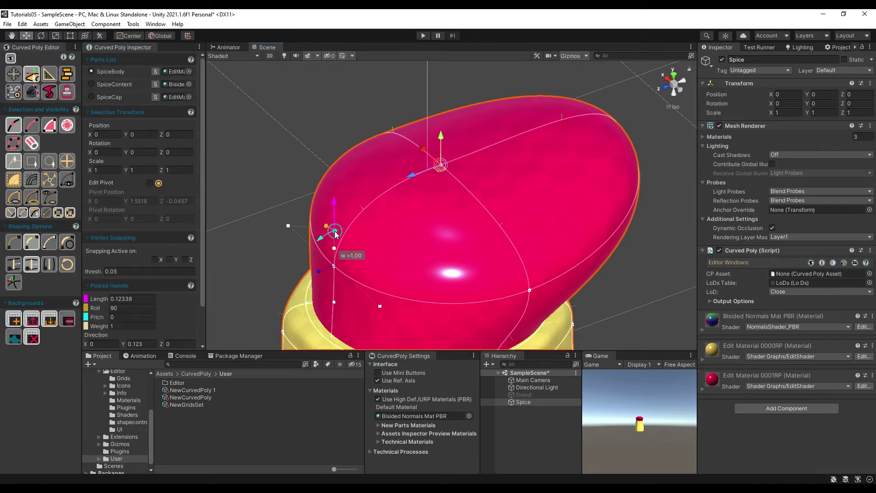
scroll(139, 191, "down", 2)
left_click(95, 318)
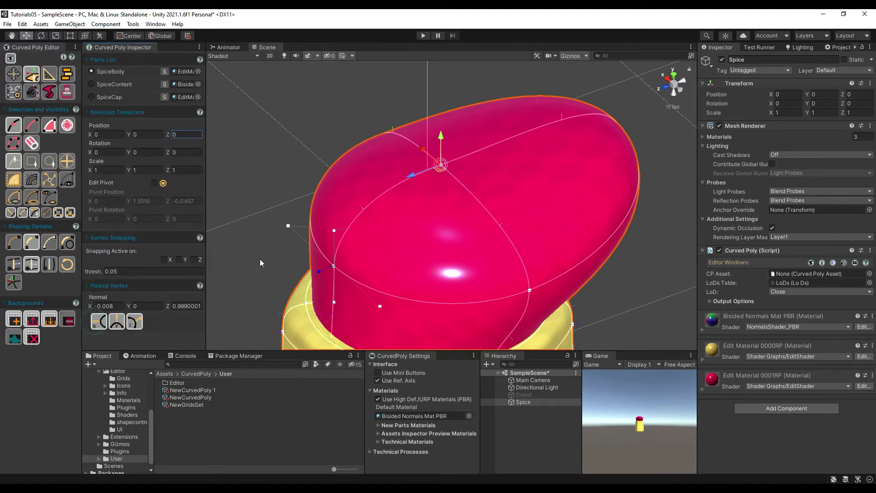
left_click(334, 231)
scroll(118, 273, "down", 2)
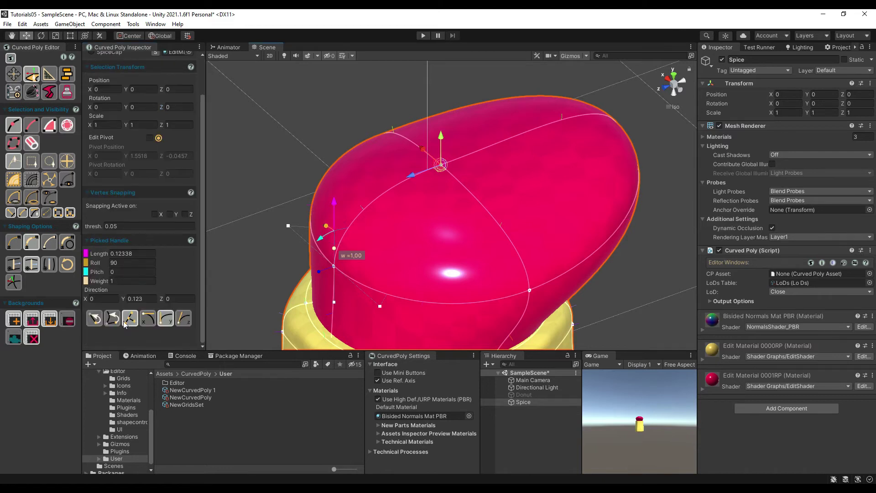
Switch from the cap top's front handle to its vertex, and from the adjacent side handle to its edge
left_click(376, 189)
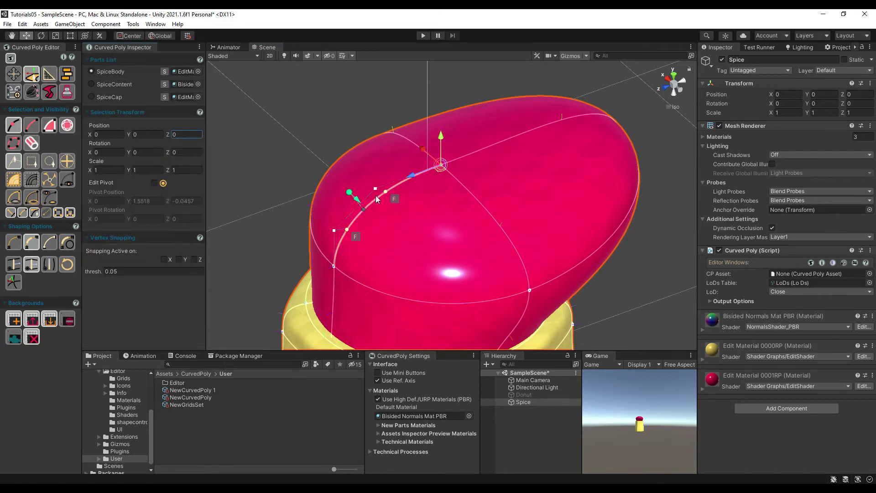
scroll(105, 297, "down", 2)
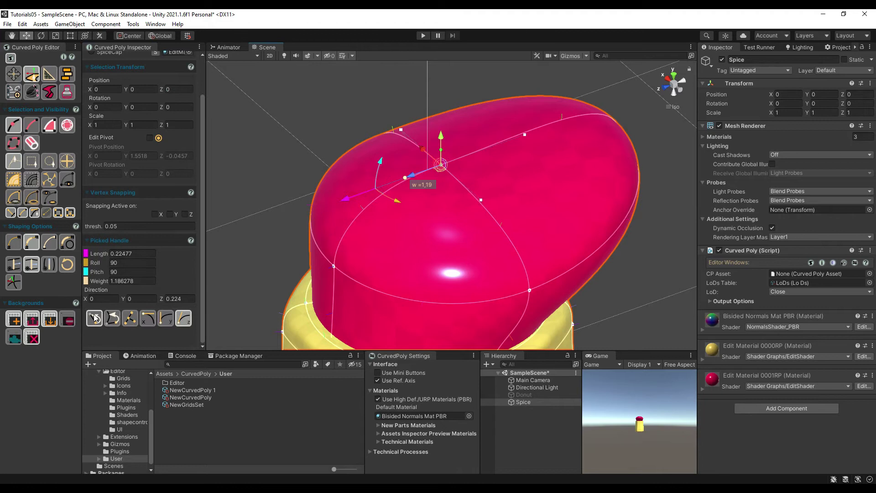
left_click(95, 318)
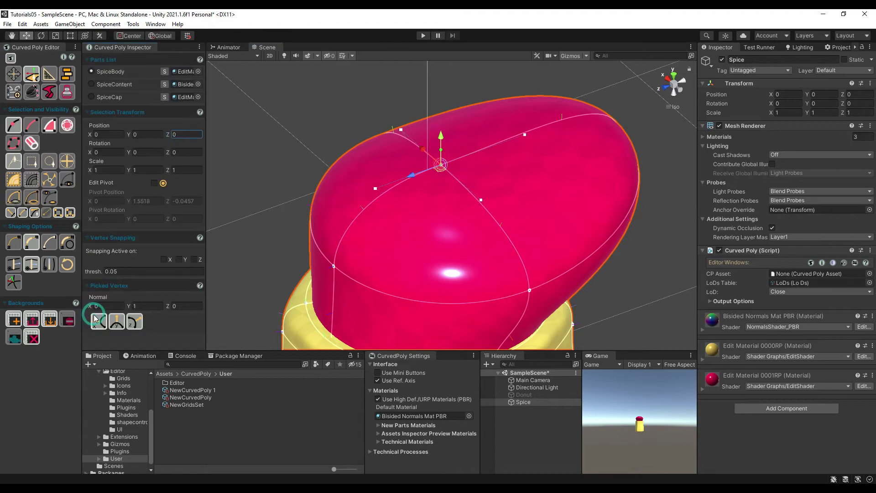
left_click(481, 200)
left_click(113, 318)
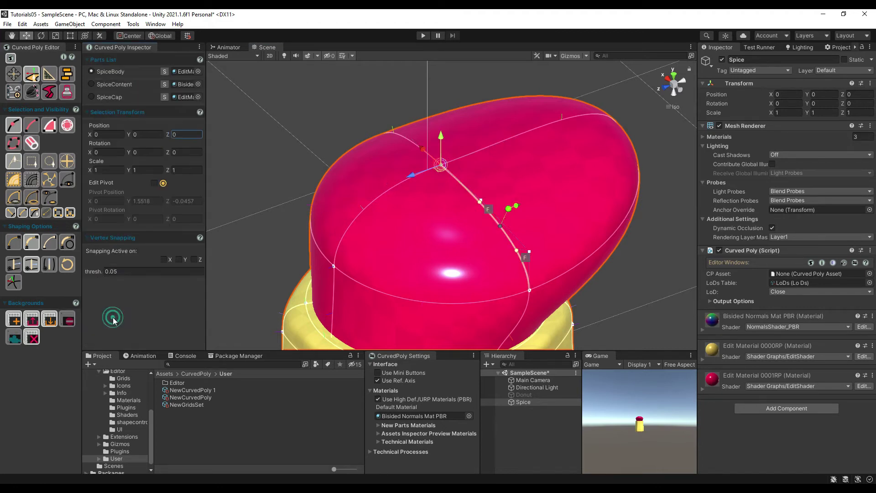
left_click(482, 201)
left_click(483, 201)
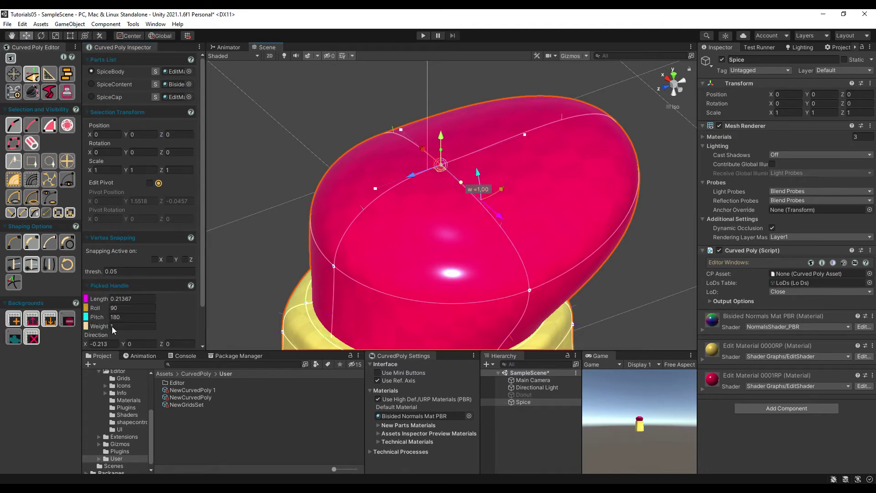
Pick the front handle of the cap's top vertex and lengthen it to about 0.355
left_click(406, 177)
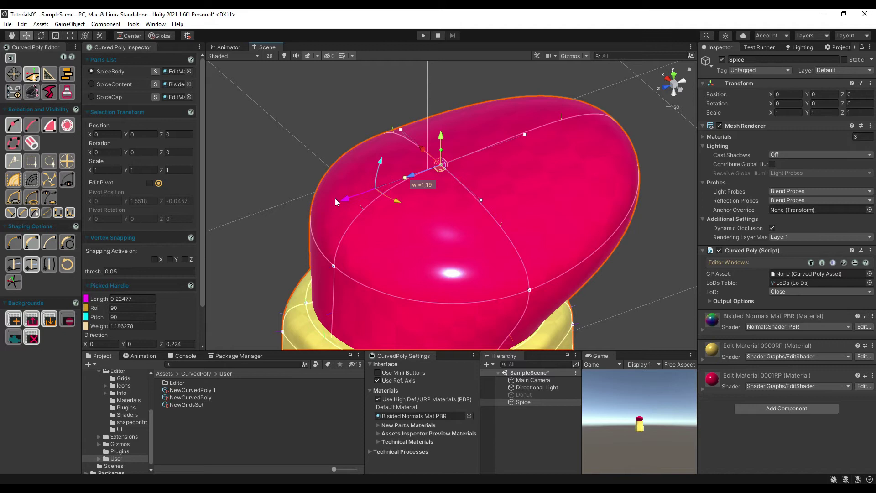
scroll(400, 241, "up", 1)
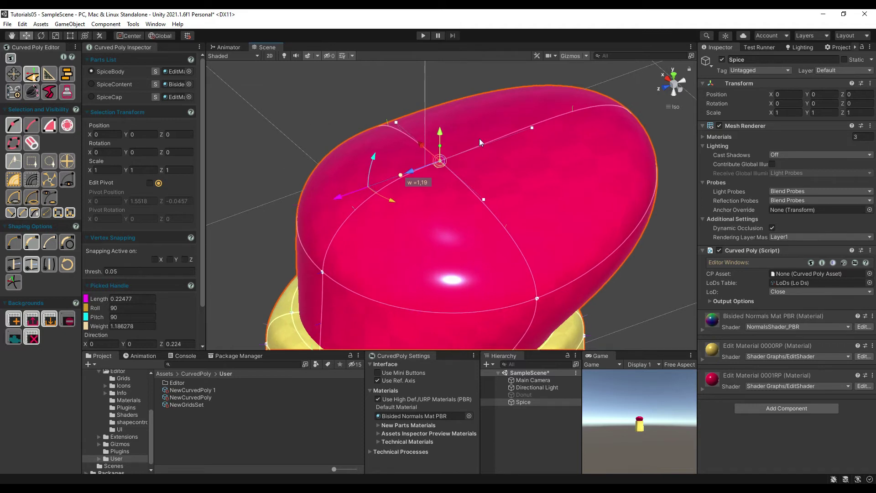
scroll(163, 183, "down", 3)
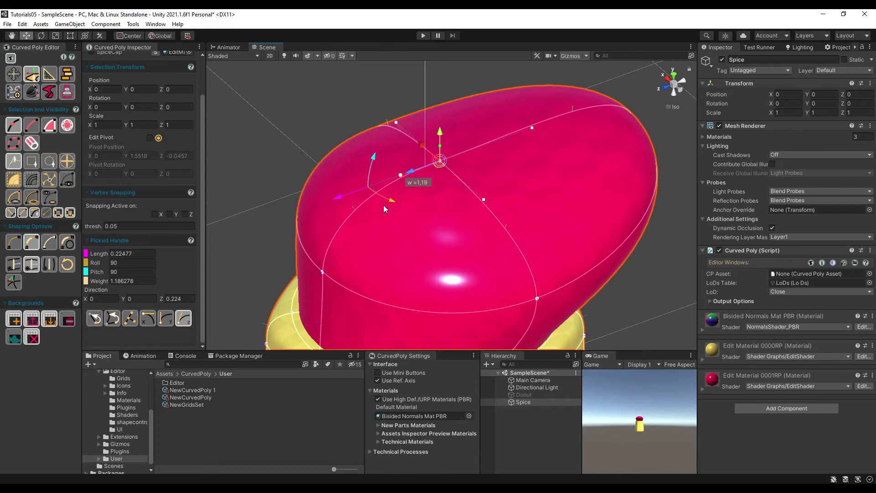
left_click_drag(338, 198, 307, 220)
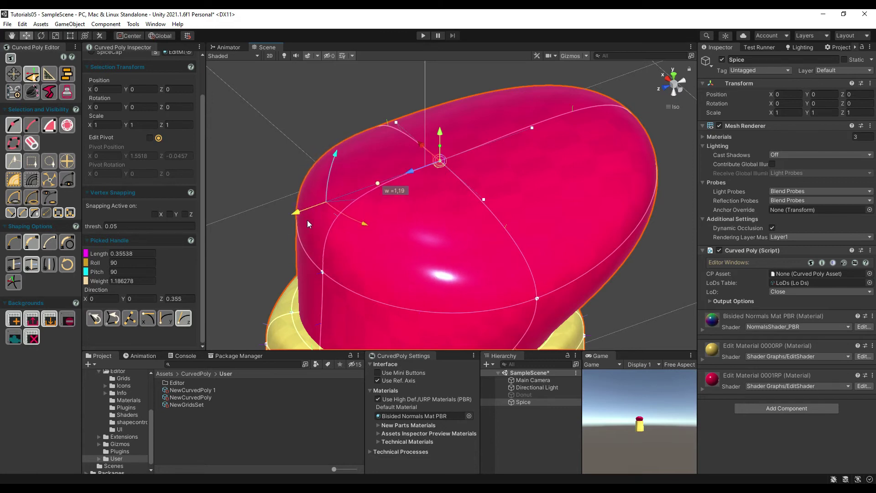
Rotate the cap's front handle to a roll of about 69.4 and a pitch of about 53.1, and adjust it further
mouse_move(366, 224)
left_mouse_down()
mouse_move(450, 235)
mouse_move(348, 226)
mouse_move(301, 196)
mouse_move(263, 146)
mouse_move(277, 166)
mouse_move(385, 238)
mouse_move(458, 252)
mouse_move(359, 218)
mouse_move(321, 177)
left_mouse_up()
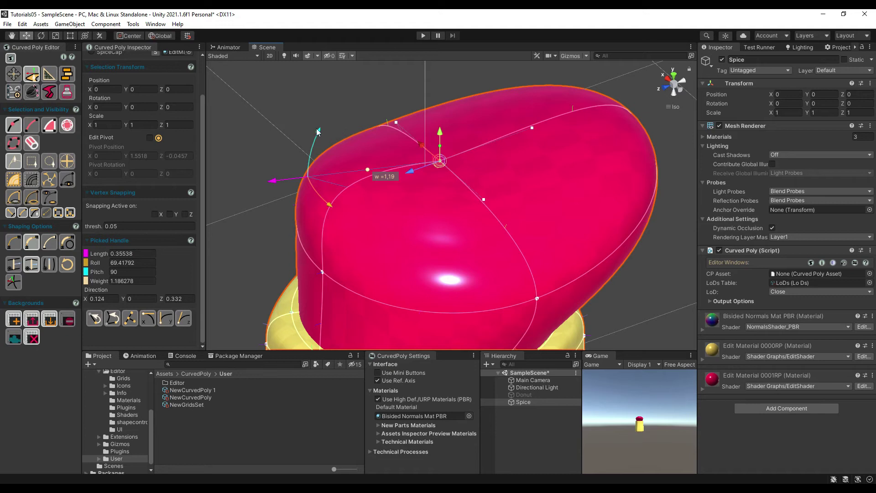
left_click_drag(317, 130, 390, 78)
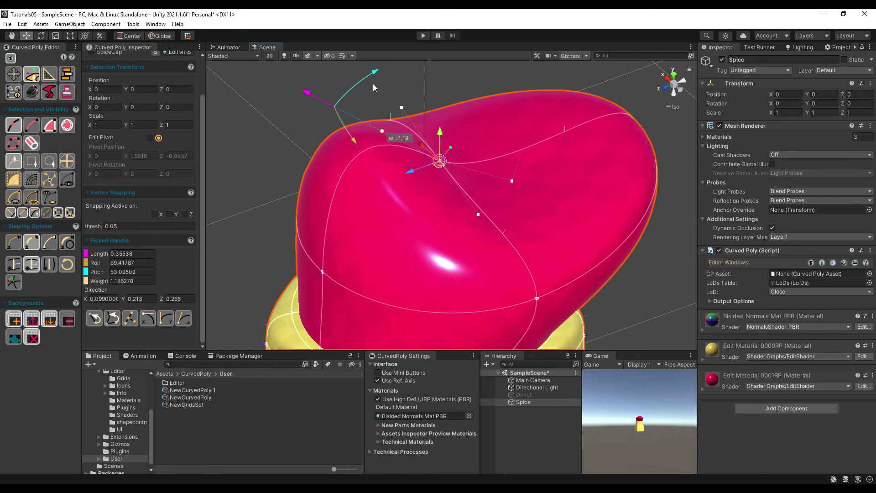
left_click_drag(377, 70, 359, 82)
left_click_drag(377, 143, 328, 131)
Pick the cap top's front handle again, rotate it to a roll of about 94.9, and set its Z direction to 0.23
left_click(439, 160)
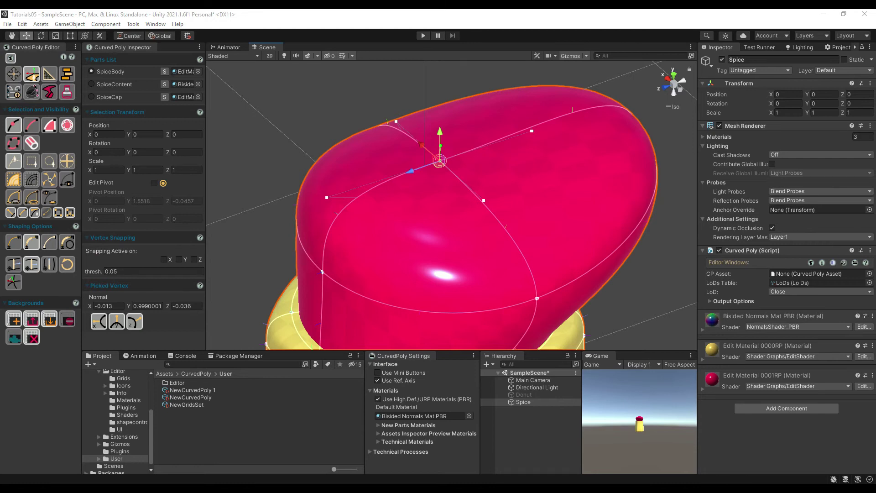
left_click(327, 197)
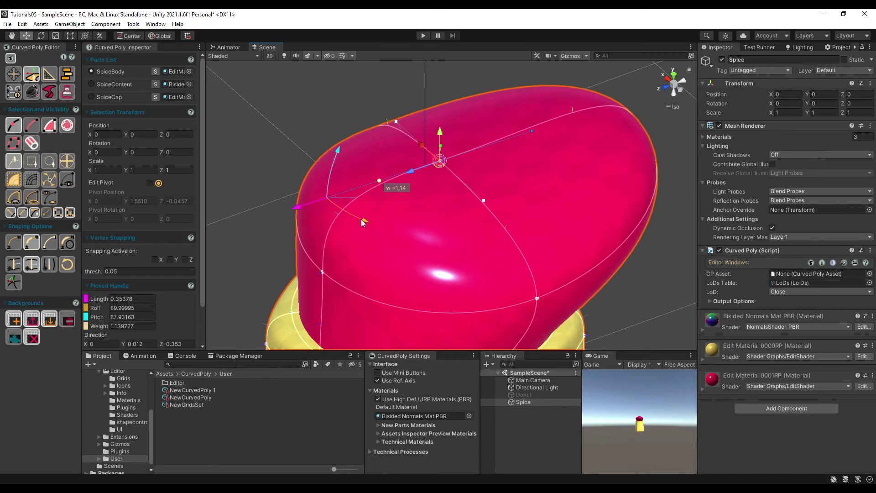
left_click_drag(362, 222, 363, 263)
scroll(156, 172, "down", 3)
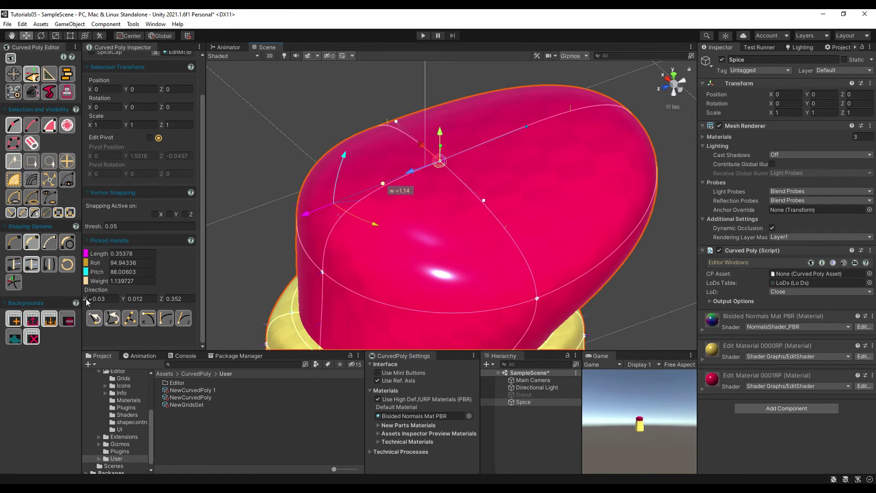
mouse_move(163, 299)
left_mouse_down()
mouse_move(88, 302)
mouse_move(158, 299)
left_mouse_up()
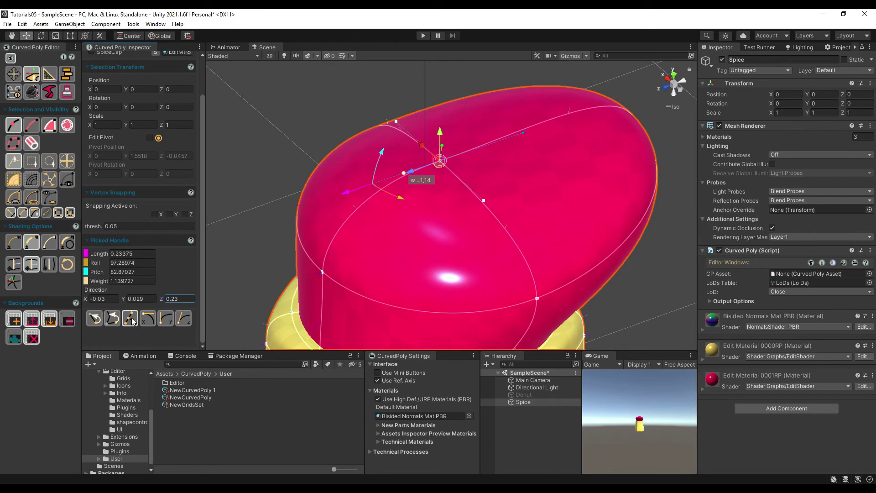
Rotate the handle to a roll of about 65, align it within its edge's plane at roll 90, and inspect the cap
left_click_drag(409, 199, 345, 159)
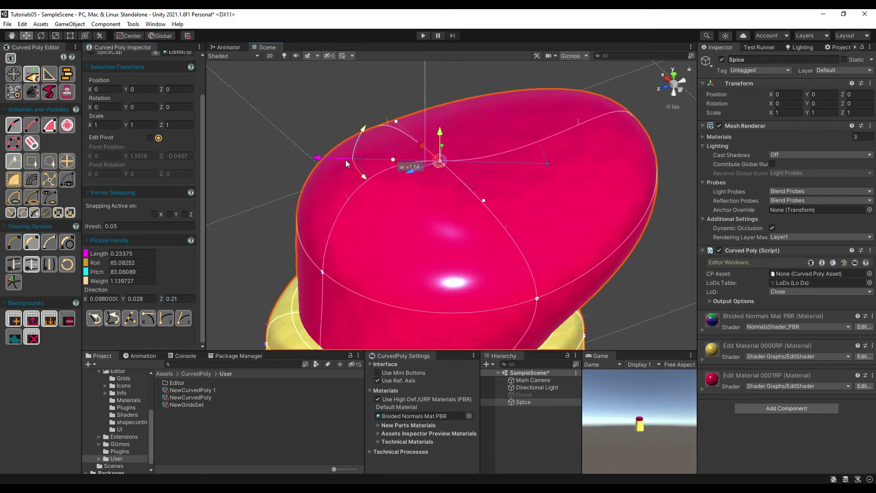
left_click(130, 318)
left_click_drag(511, 256, 442, 193, "alt")
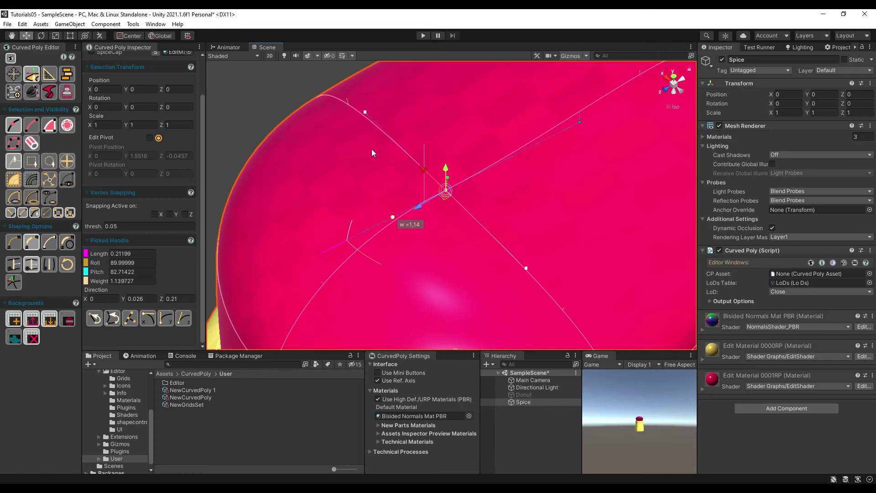
left_click_drag(525, 239, 461, 286, "alt")
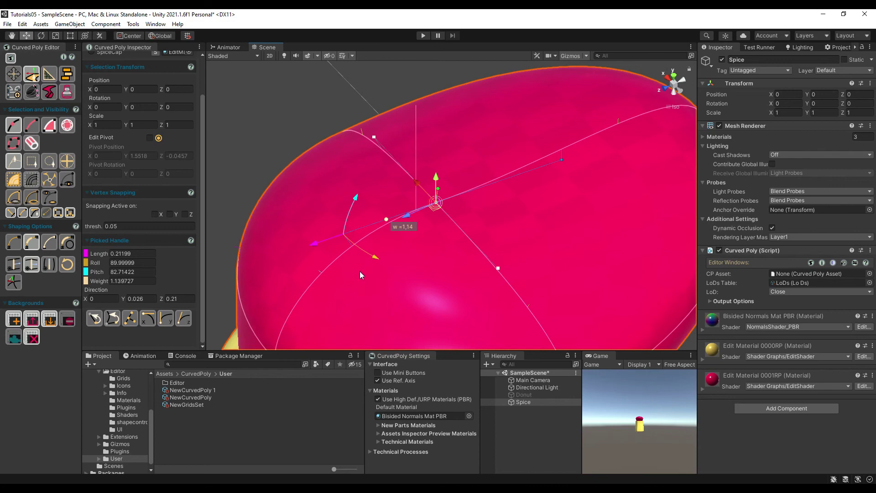
left_click_drag(368, 276, 429, 174, "alt")
left_click_drag(467, 225, 437, 221, "alt")
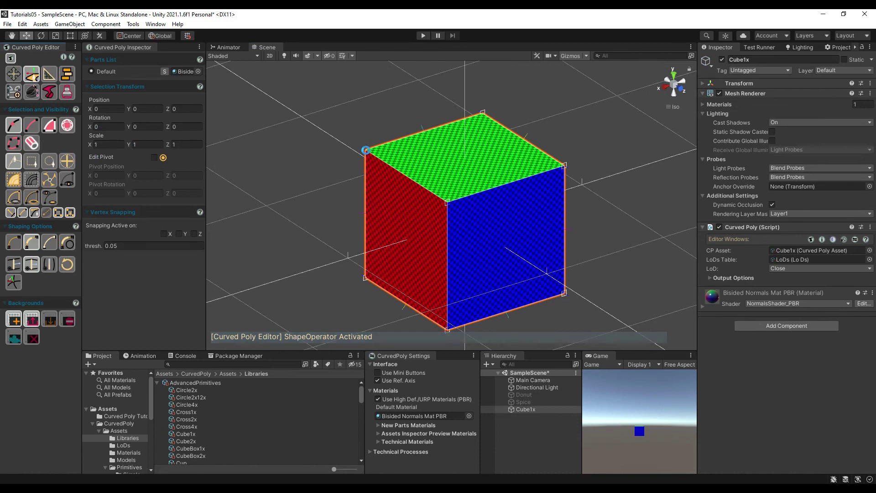
Select top corner vertices of the Cube1x object and move them vertically to bend the cube's upper face
left_click(366, 149)
left_click_drag(403, 199, 433, 197, "alt")
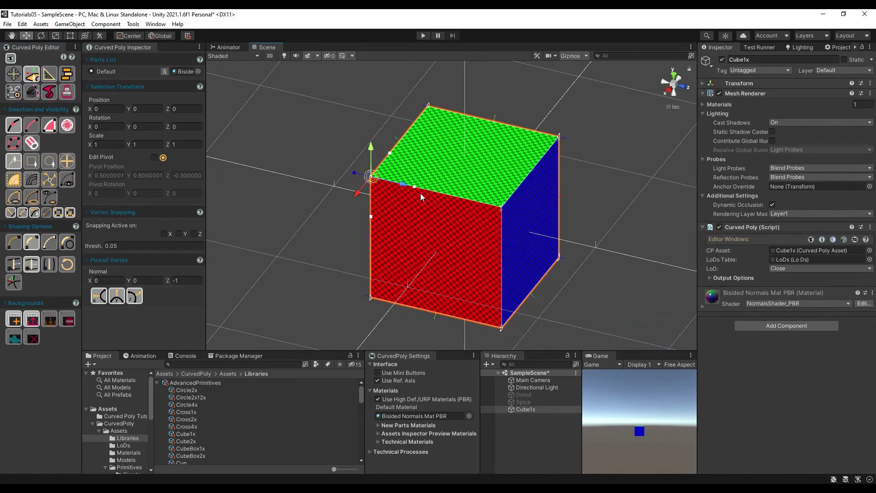
left_click_drag(370, 148, 502, 184)
left_click(413, 125)
left_click_drag(418, 104, 418, 69)
Lower another top corner vertex of the cube by about 0.419 in Y
left_click(455, 210)
left_click_drag(472, 199, 503, 222)
left_click(463, 211)
scroll(470, 210, "up", 5)
mouse_move(472, 194)
left_mouse_down()
mouse_move(470, 235)
mouse_move(469, 206)
left_mouse_up()
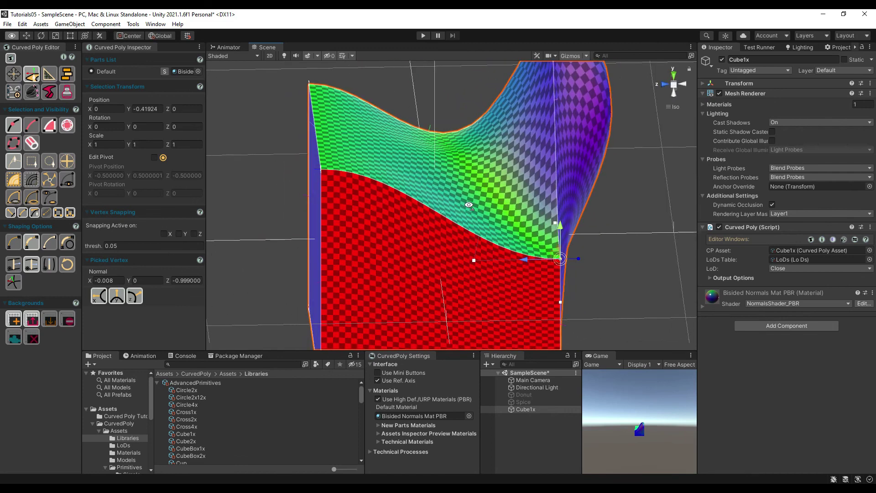
Pick the near top corner's handle along the blue face and orient it to roll about 46.9 and pitch about 132.2
scroll(456, 235, "down", 6)
left_click_drag(415, 233, 552, 221, "alt")
left_click(529, 259)
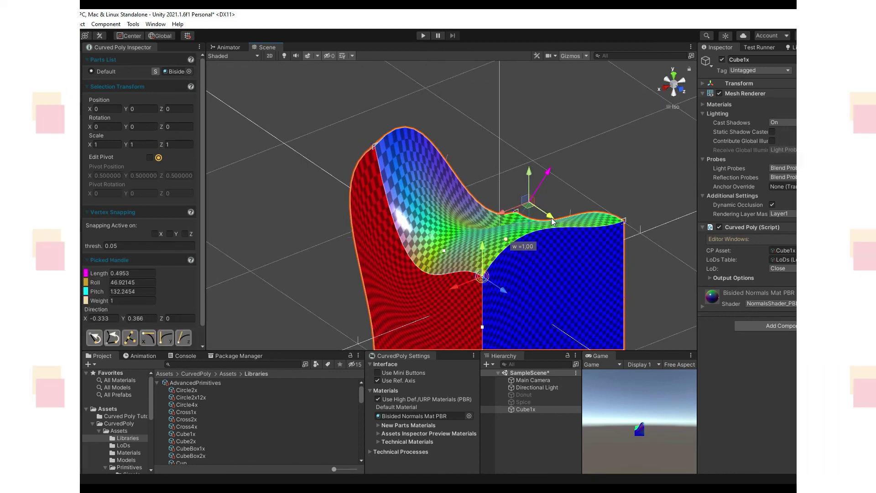